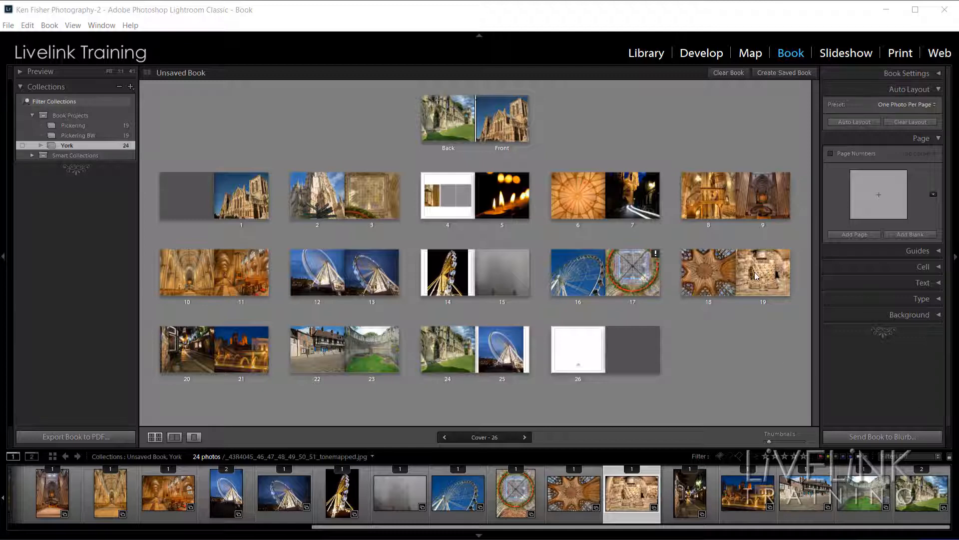
Give page 16 a 4 Photos 2x2 grid layout from Modify Page.
left_click(583, 276)
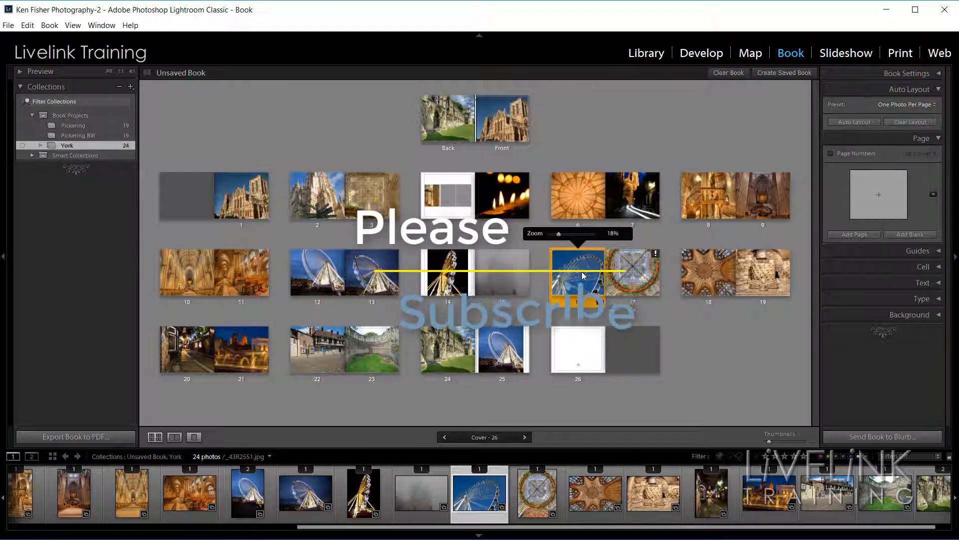
left_click(601, 303)
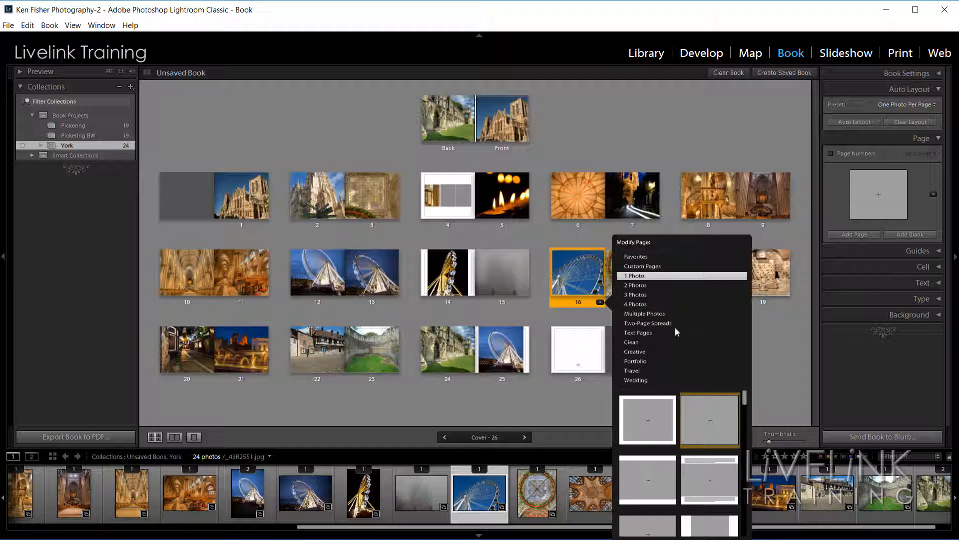
left_click(637, 303)
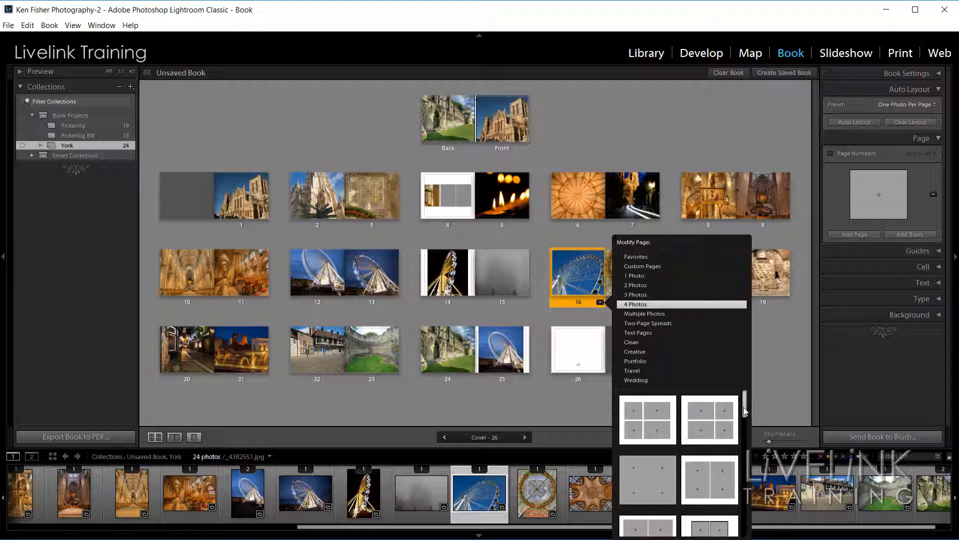
mouse_move(743, 411)
left_mouse_down()
mouse_move(745, 459)
mouse_move(746, 396)
left_mouse_up()
left_click(646, 425)
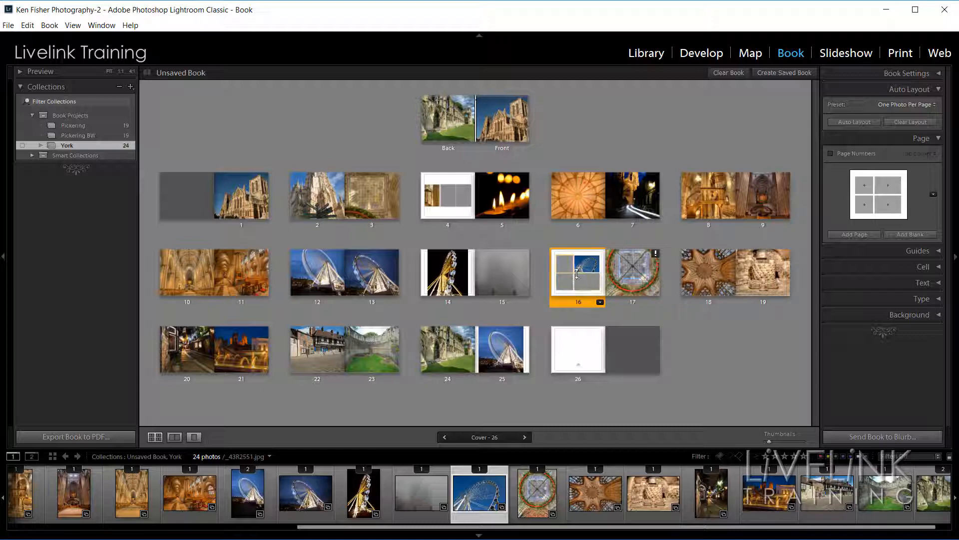
double_click(577, 274)
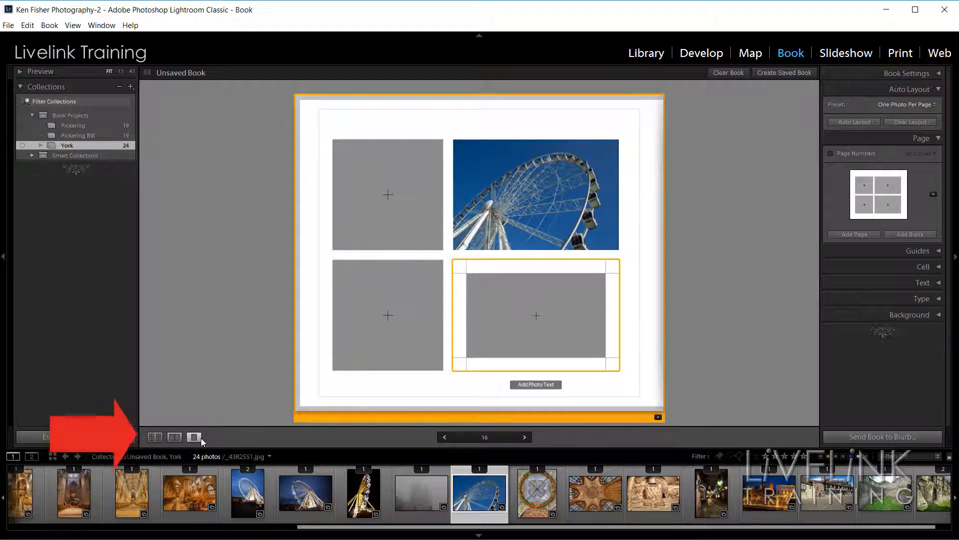
left_click(174, 439)
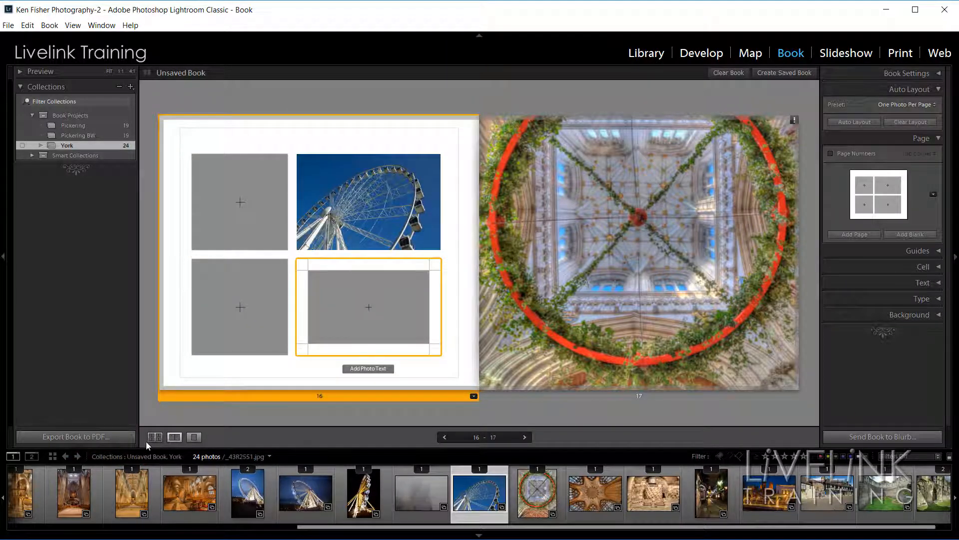
left_click(154, 437)
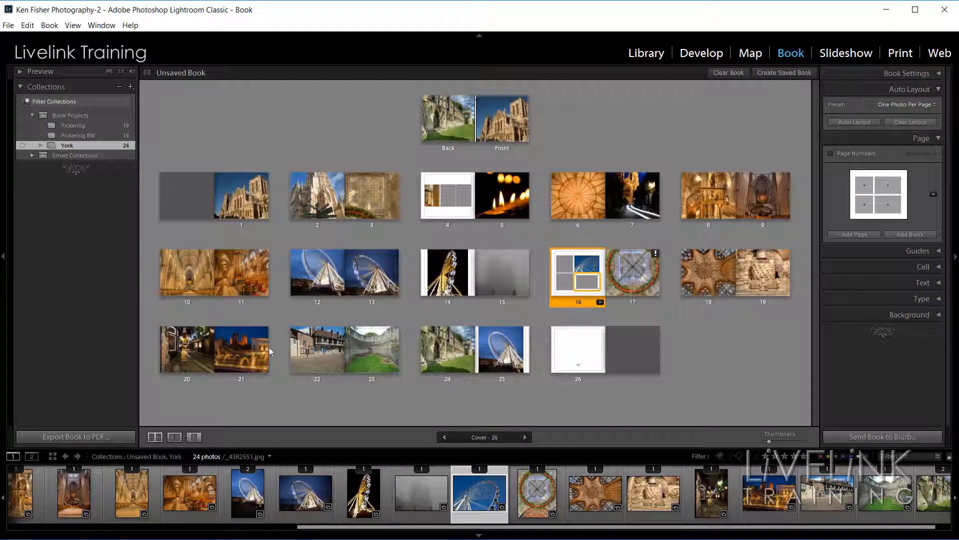
Open page 4 in single-page view and drop the golden night Ferris wheel photo into its middle cell.
double_click(447, 201)
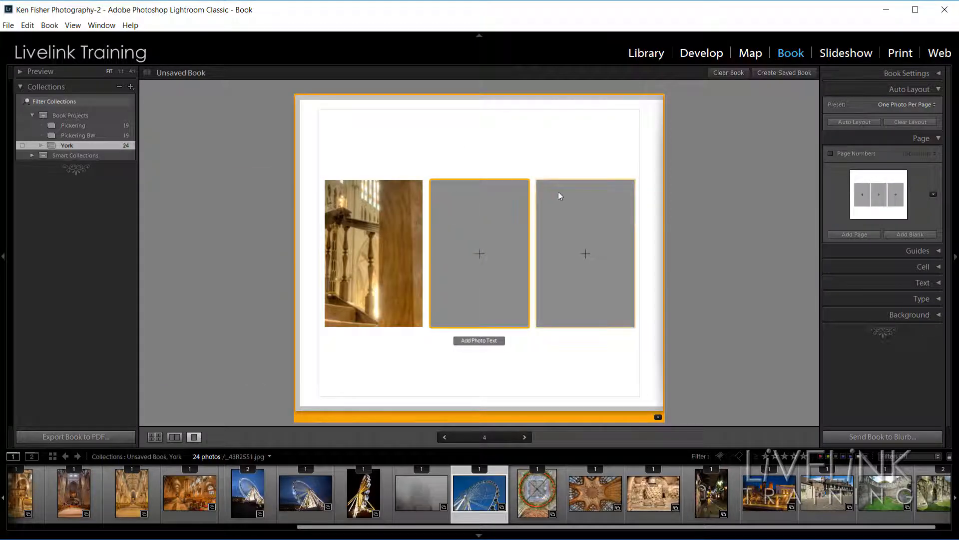
left_click(658, 417)
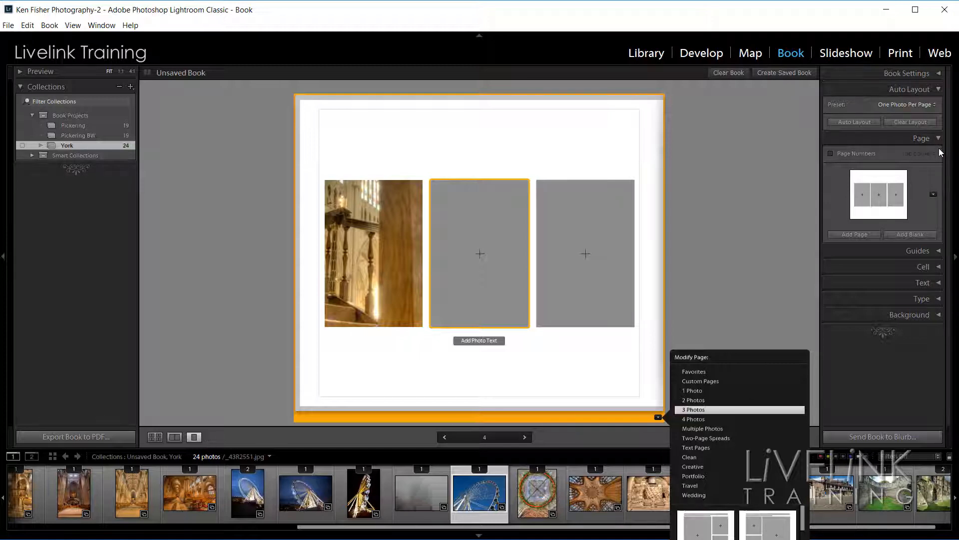
left_click(933, 195)
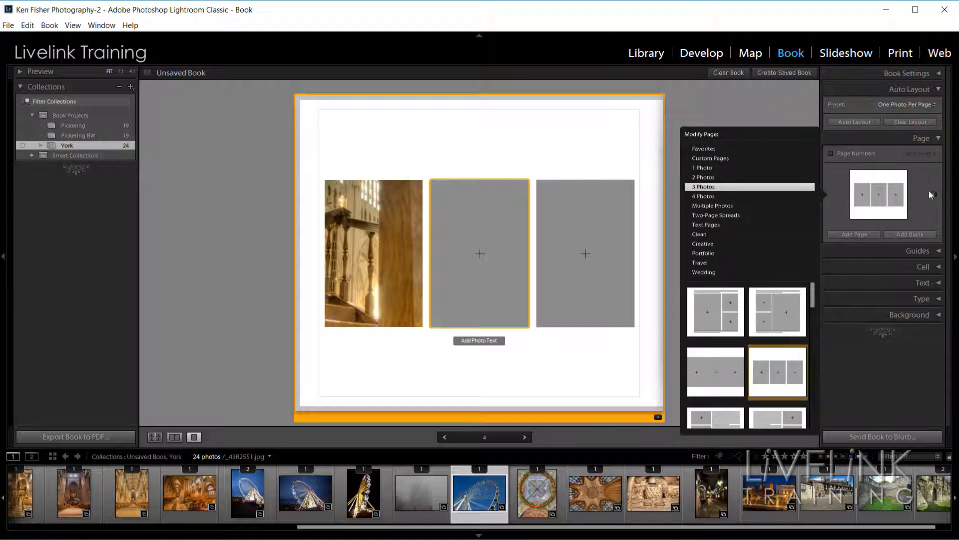
left_click(658, 416)
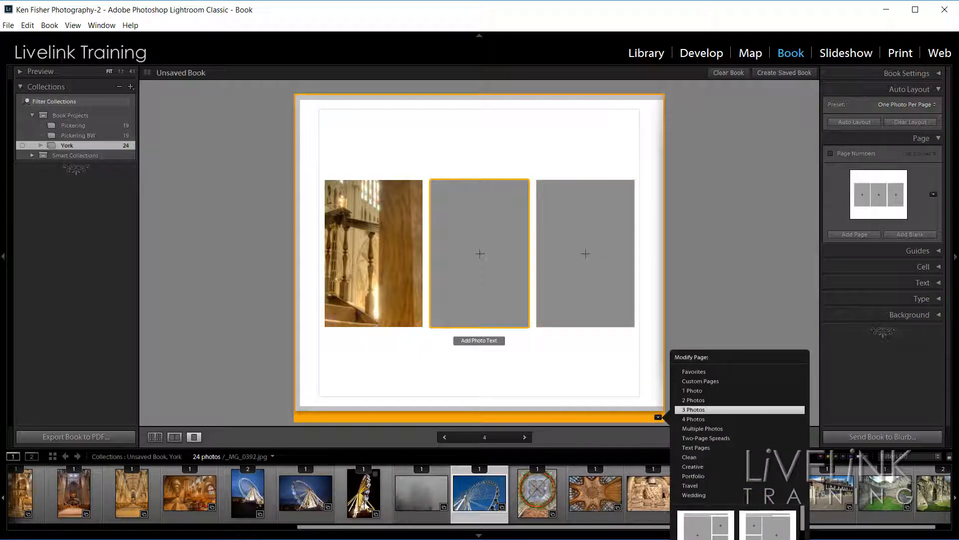
left_click(364, 500)
left_click_drag(365, 502, 481, 254)
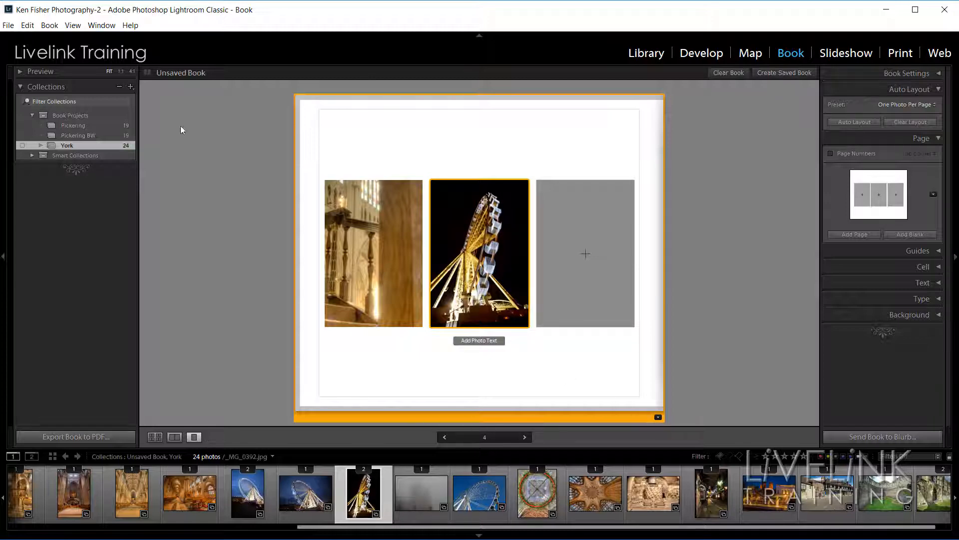
Reframe page 4's staircase photo on the lit pillar at 16% zoom, and add an empty three-cell page 5.
left_click(631, 171)
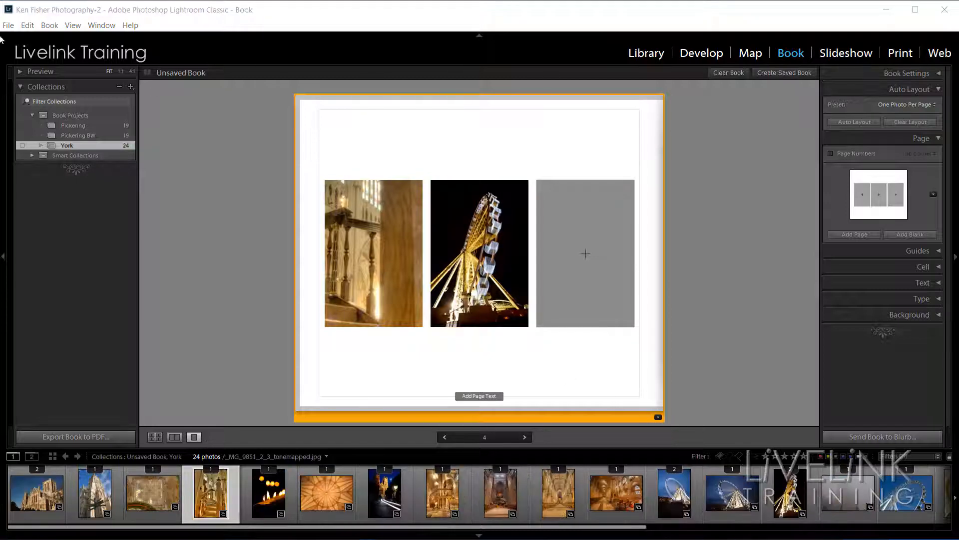
left_click(376, 240)
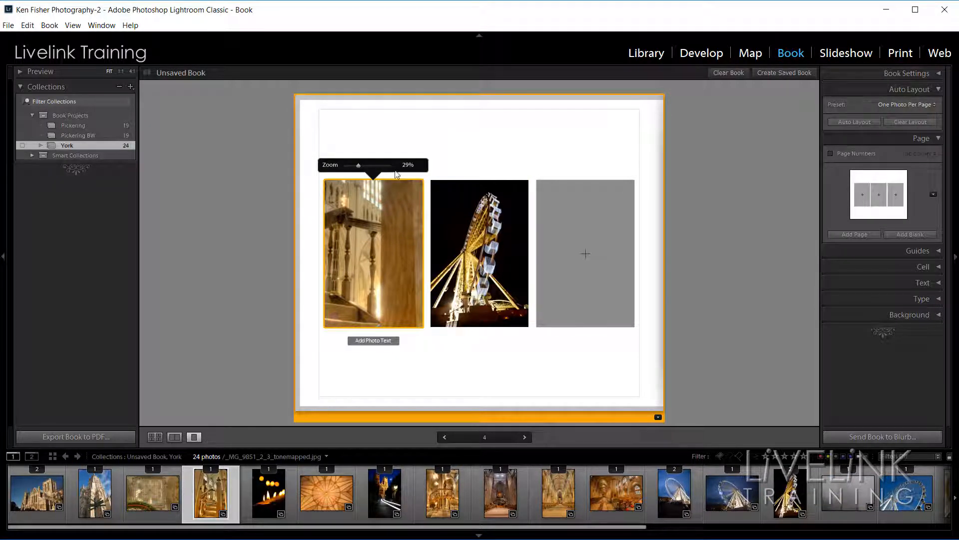
mouse_move(358, 165)
left_mouse_down()
mouse_move(389, 166)
mouse_move(340, 169)
mouse_move(362, 166)
left_mouse_up()
left_click_drag(399, 223, 400, 288)
left_click_drag(361, 249, 384, 269)
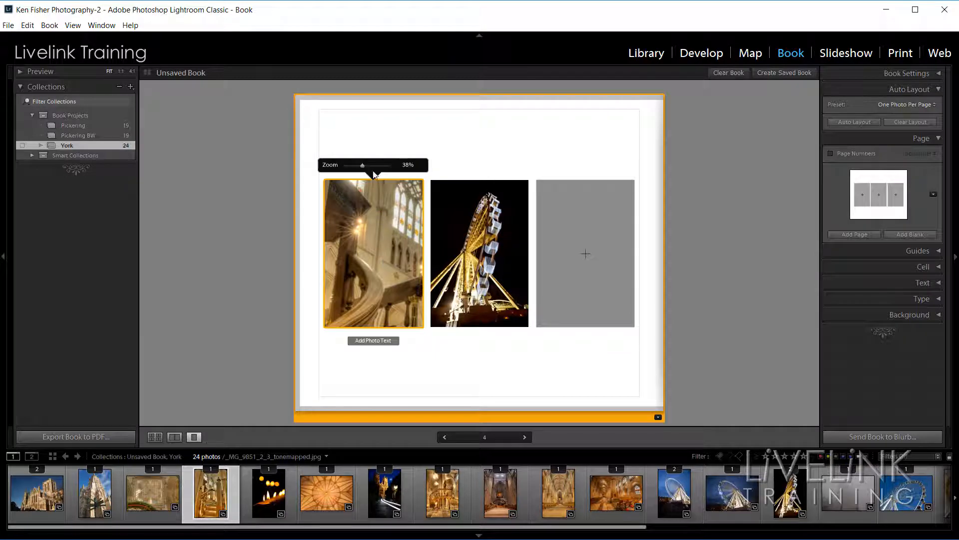
left_click_drag(363, 165, 353, 166)
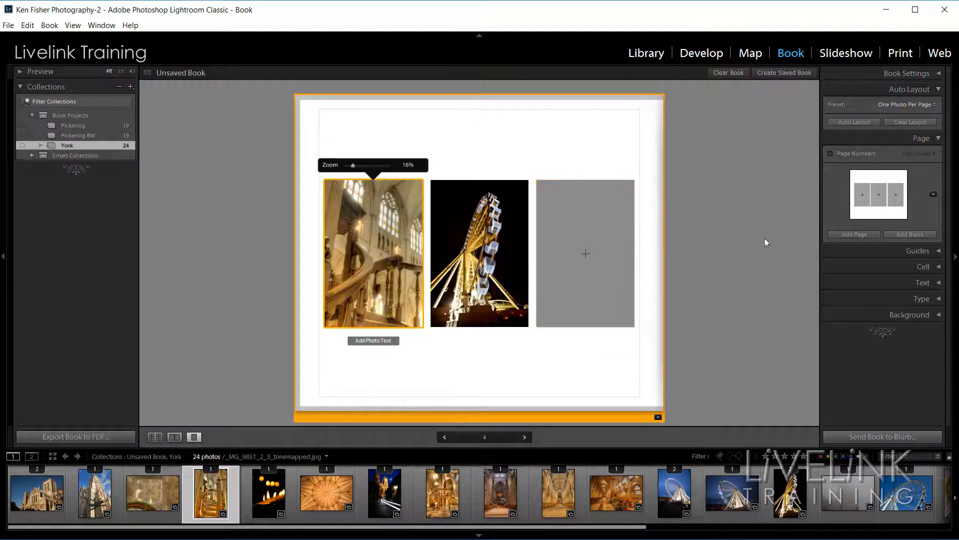
left_click(855, 233)
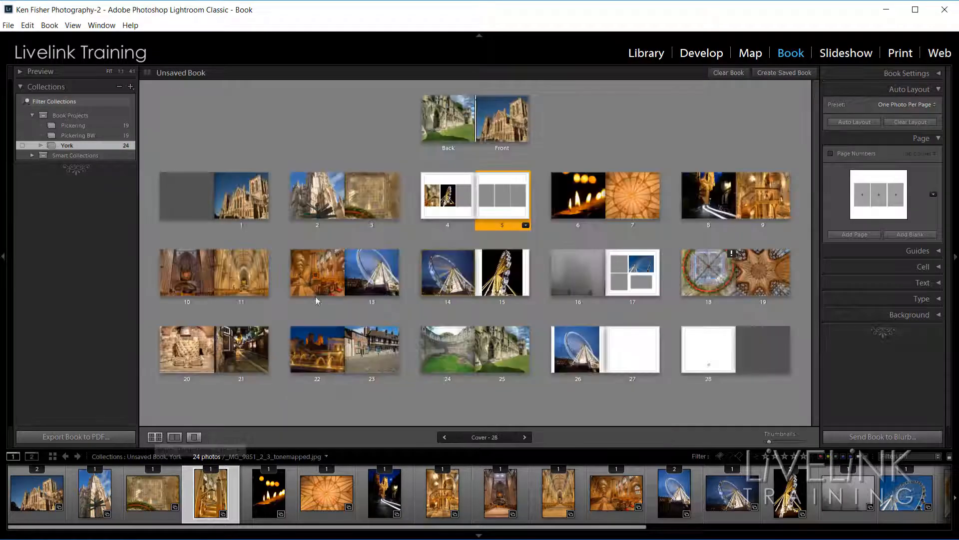
Return to the spread overview and remove the new page 5.
left_click(156, 438)
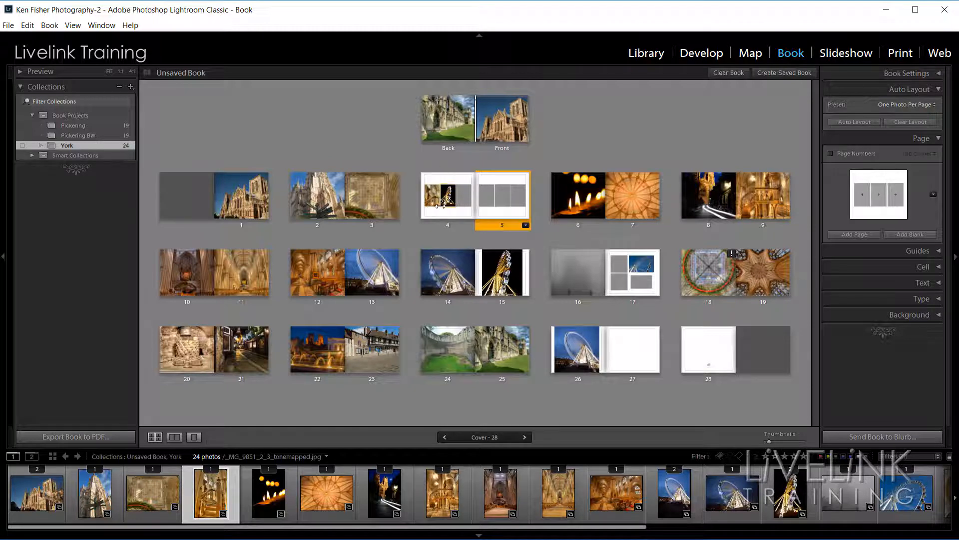
right_click(505, 199)
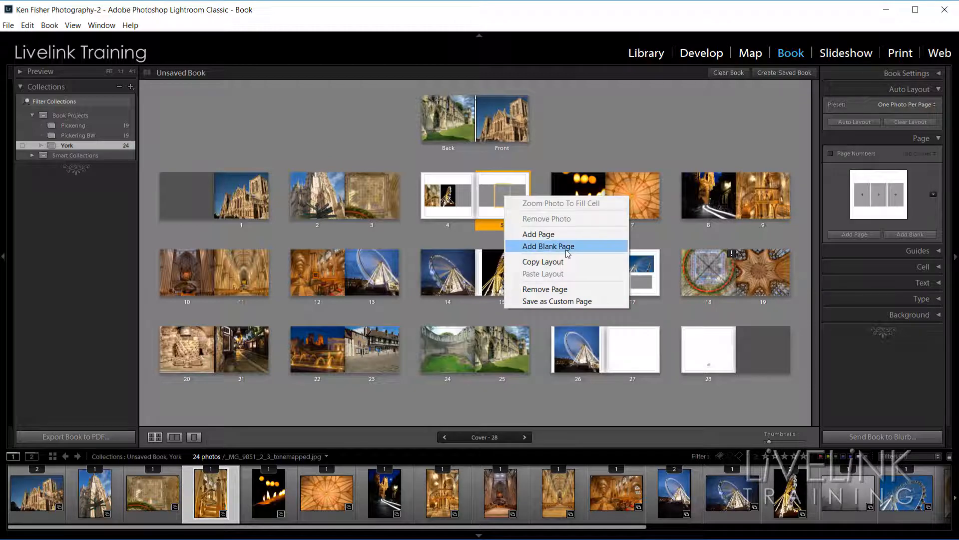
left_click(558, 289)
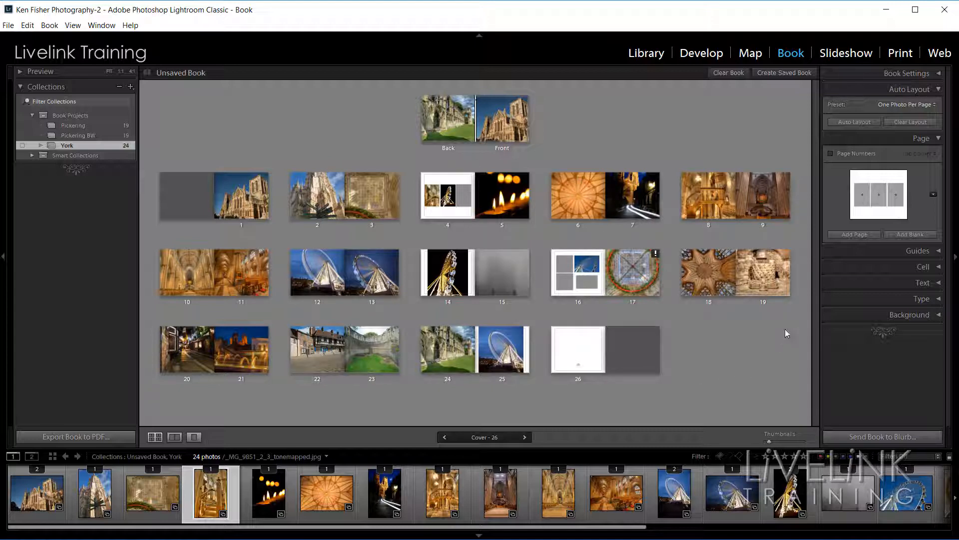
Add a page after page 25, then remove page 26 from the book.
left_click(855, 235)
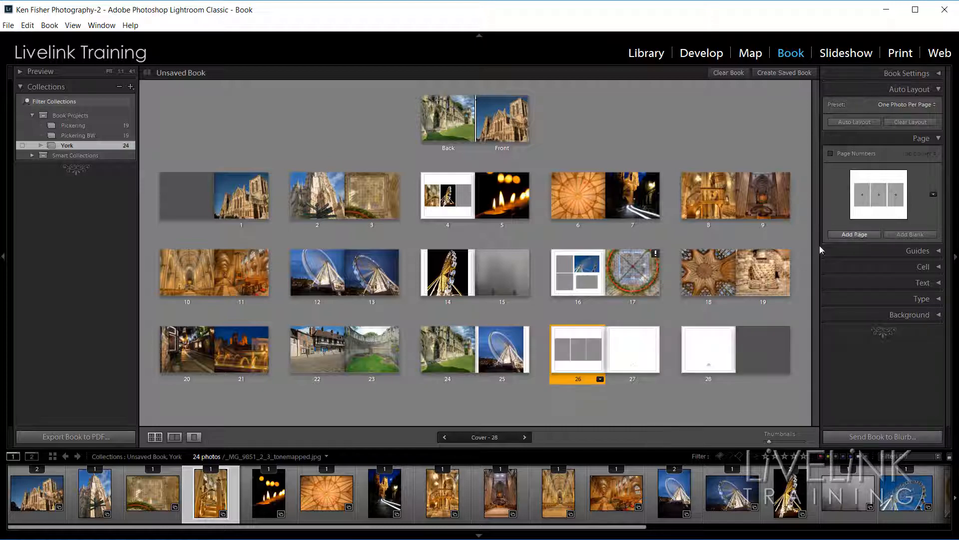
right_click(578, 350)
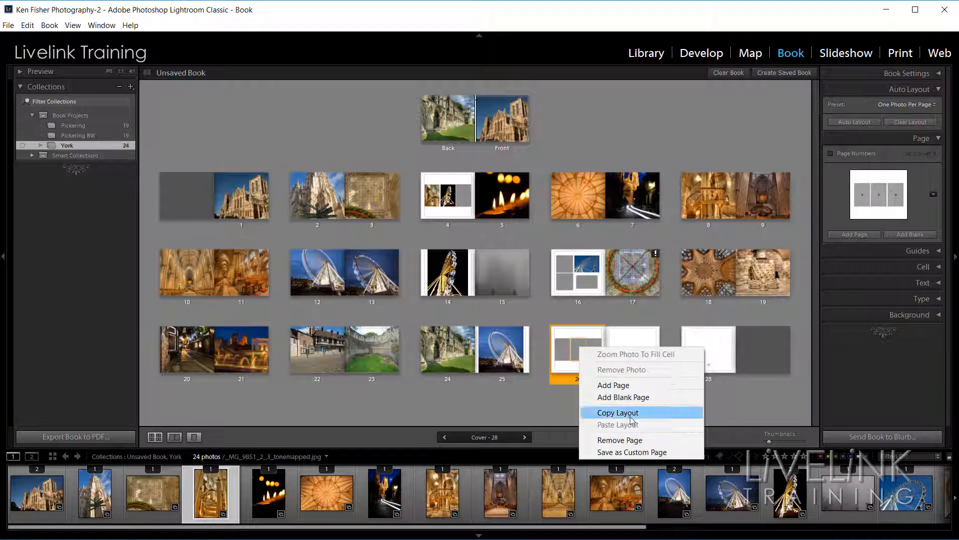
left_click(640, 439)
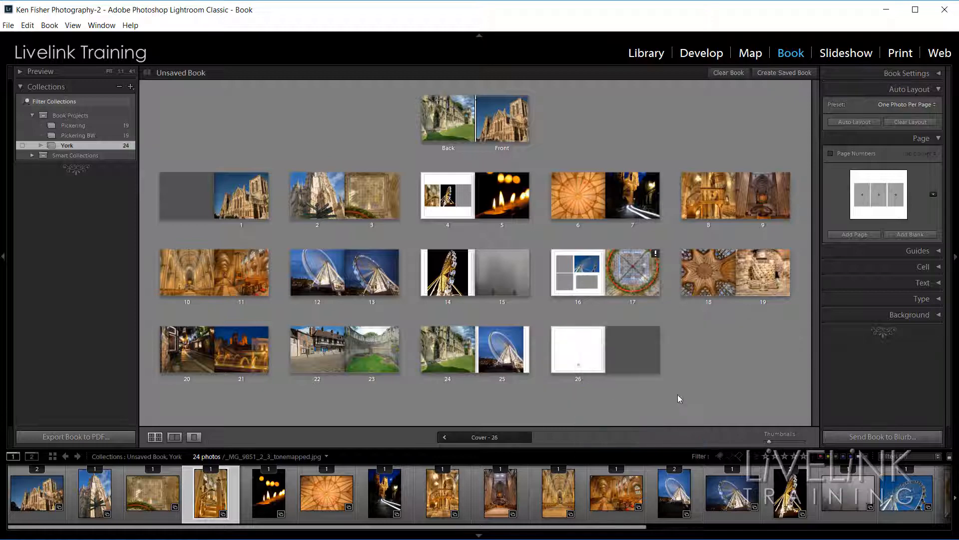
Remove the blank page 15 after page 14, then select the four-cell page 16.
left_click(447, 275)
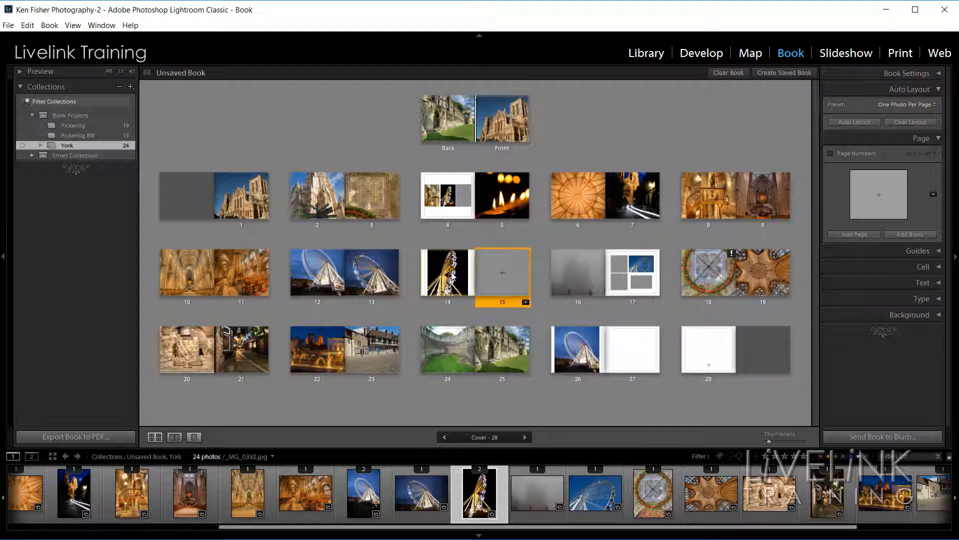
right_click(501, 273)
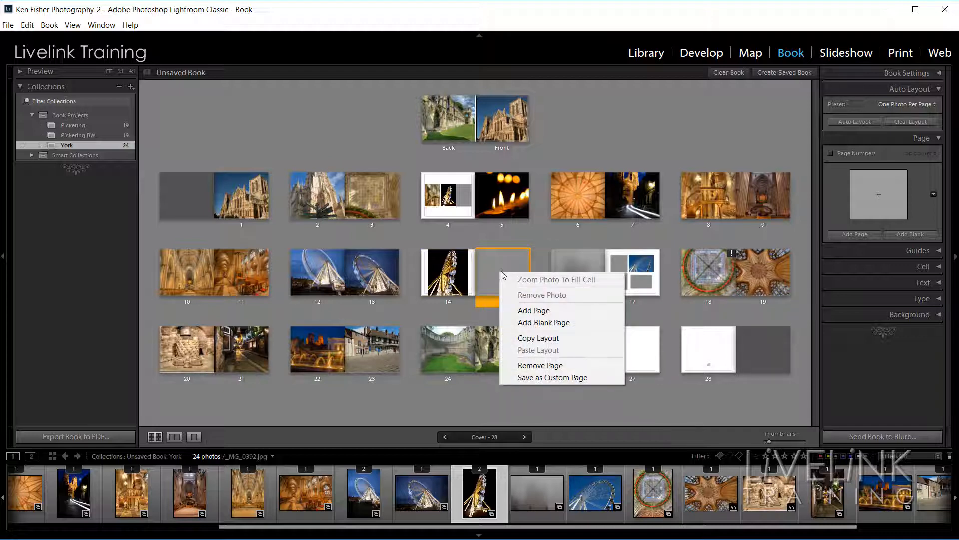
left_click(559, 365)
left_click(571, 270)
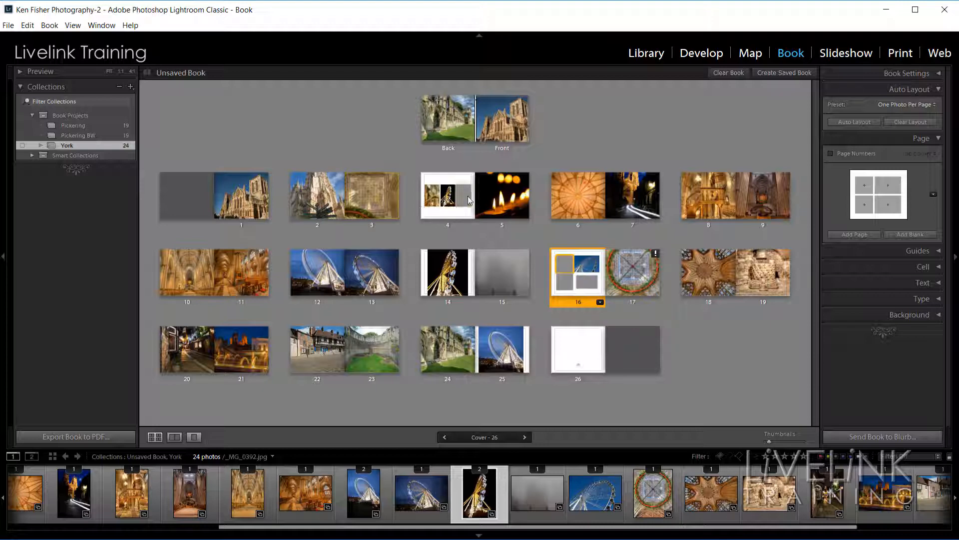
Select pages 4, 3, 2 and 1 together and apply a 2 Photos layout to them.
left_click(452, 201)
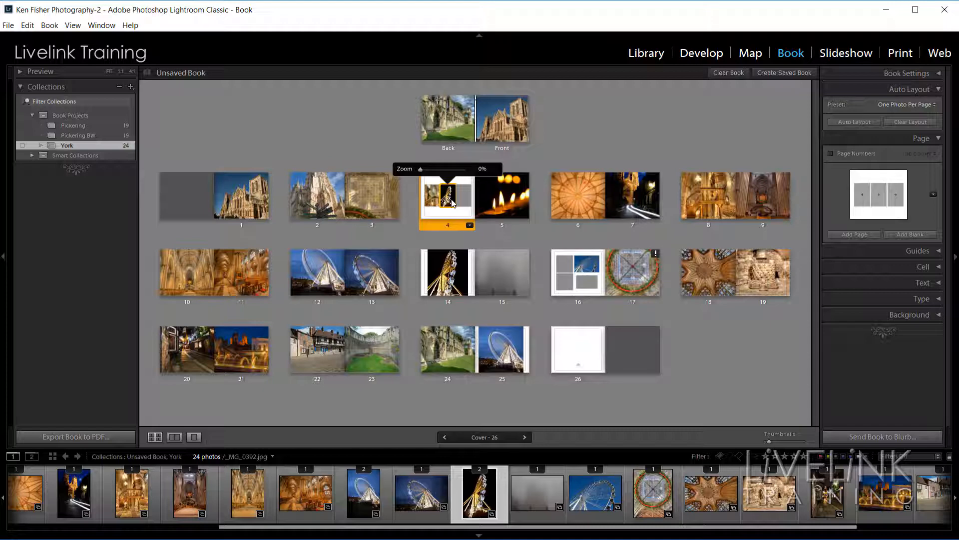
left_click(370, 200, "ctrl")
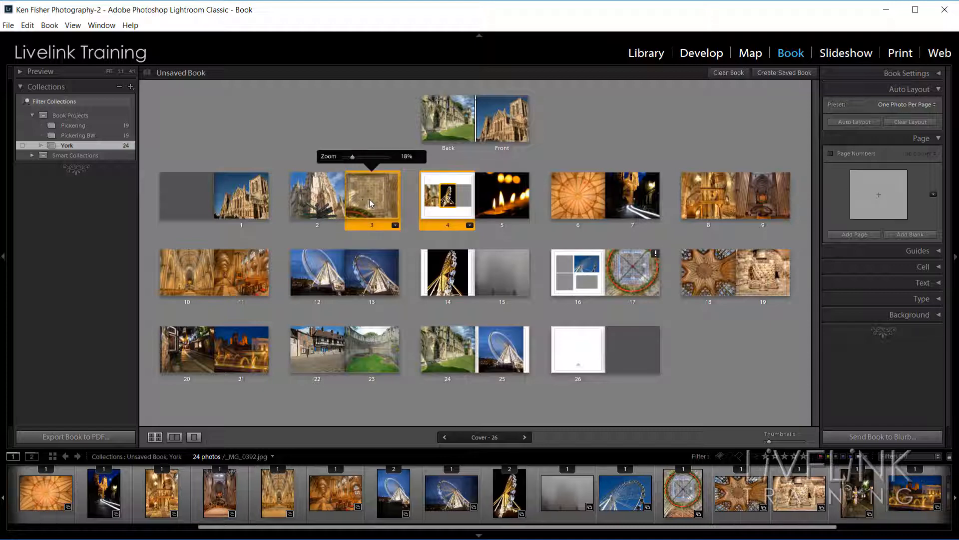
left_click(315, 201, "shift")
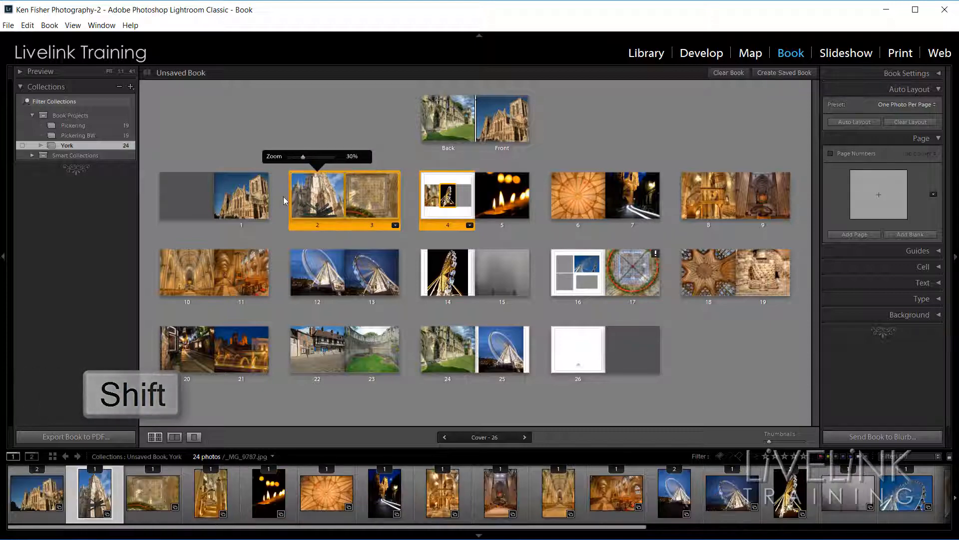
left_click(248, 202, "shift")
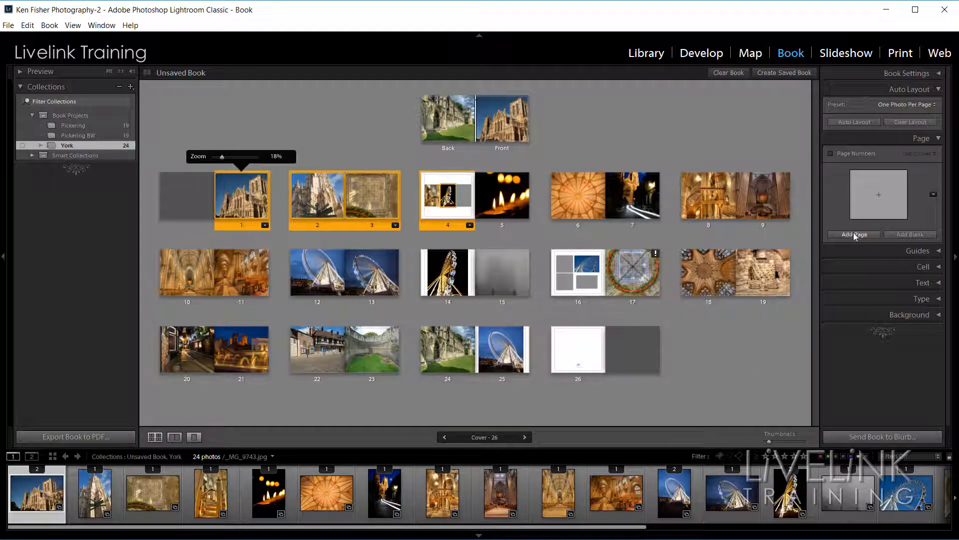
left_click(933, 195)
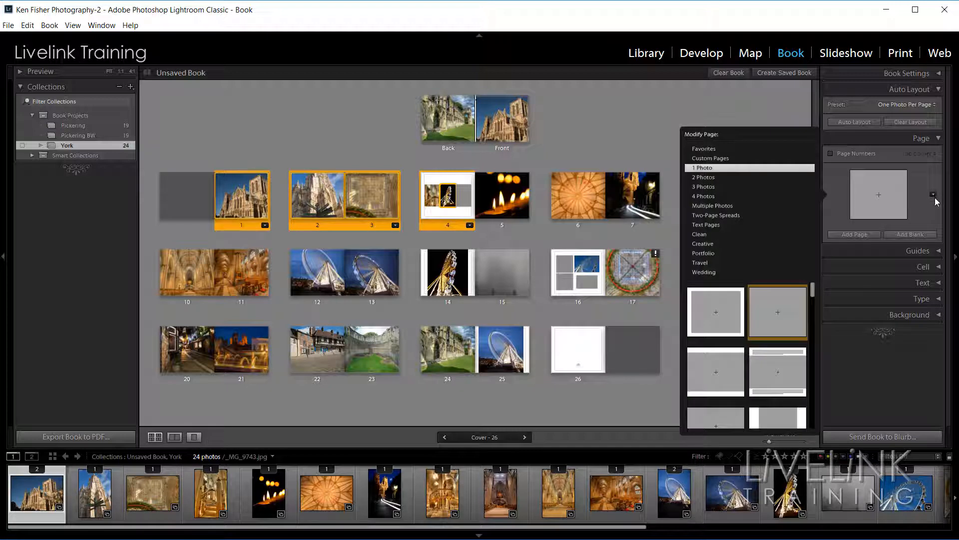
left_click(716, 179)
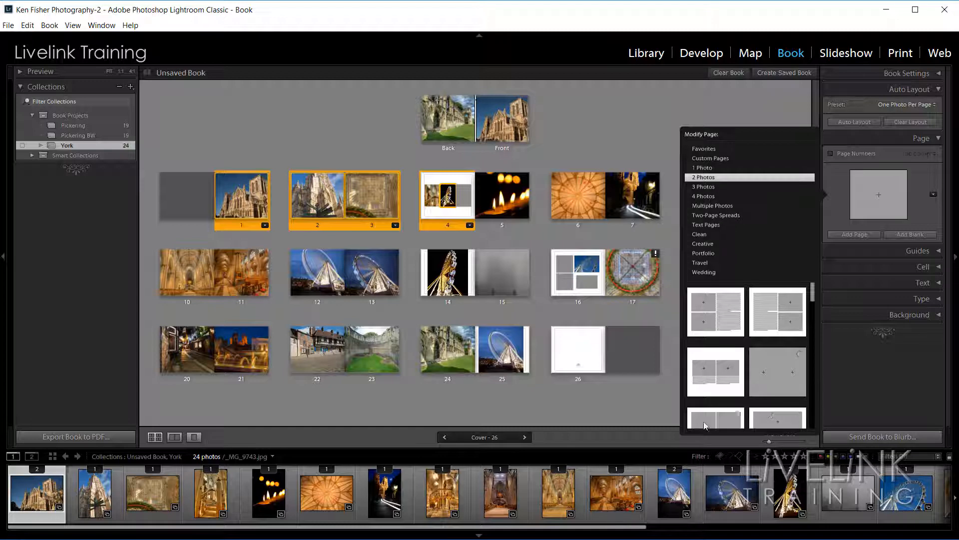
left_click(720, 425)
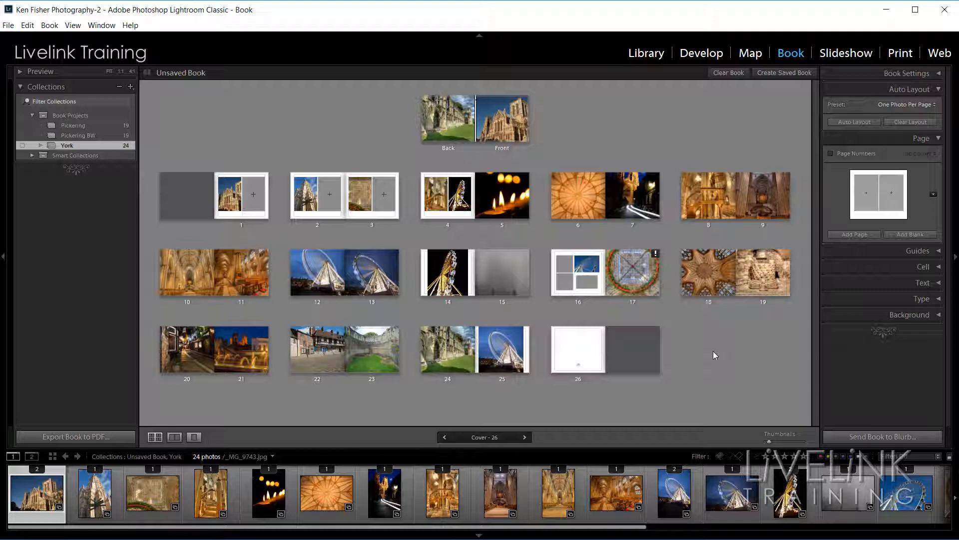
Select all pages with Ctrl+A and apply a 3 Photos layout to every page.
key("ctrl+a")
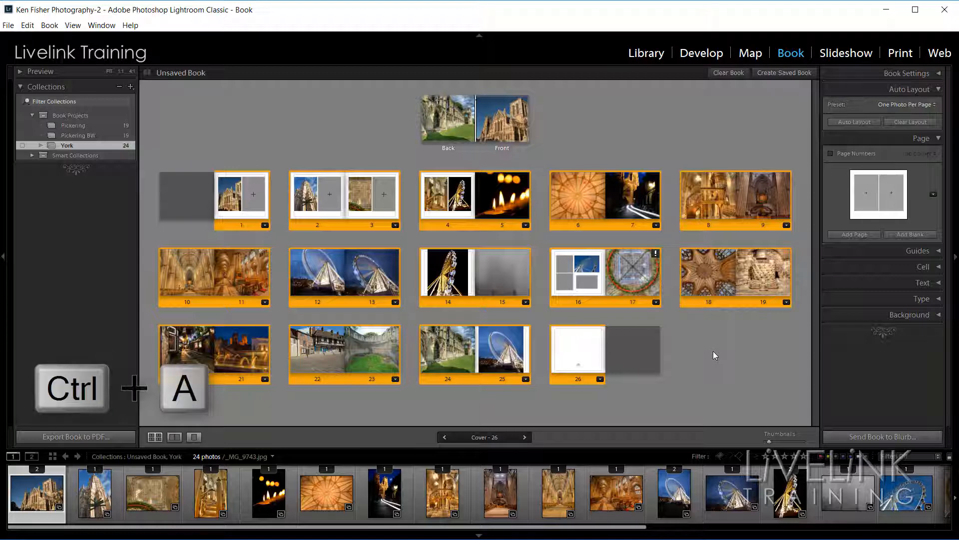
left_click(934, 195)
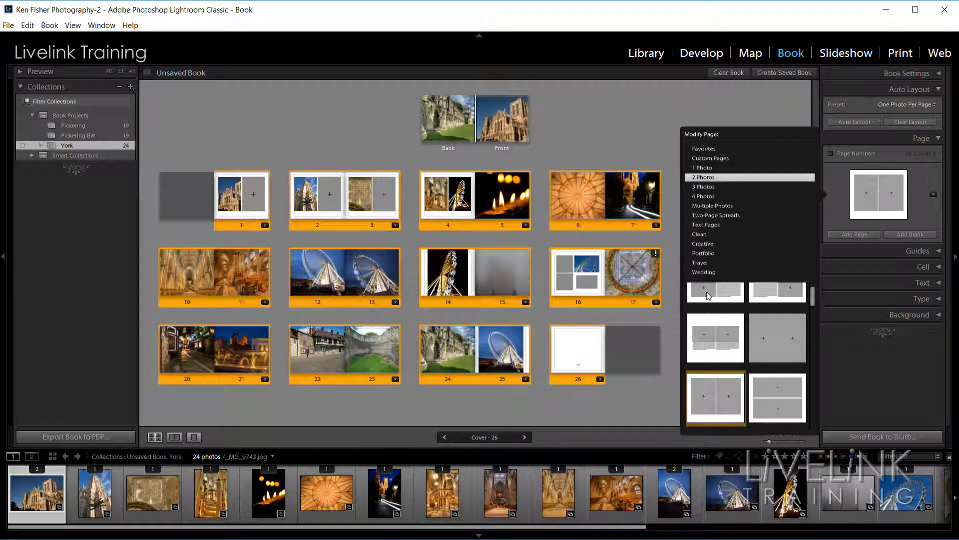
left_click(705, 188)
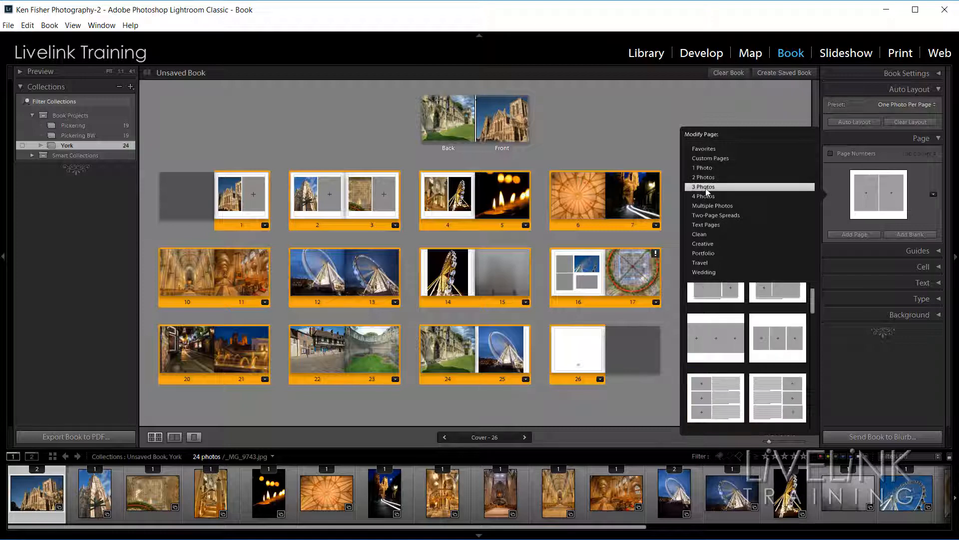
left_click(777, 338)
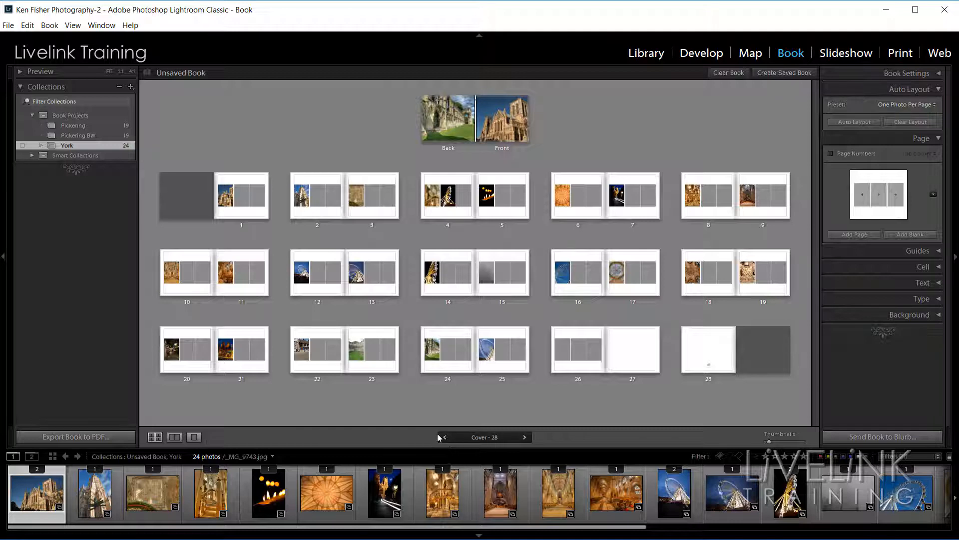
Starting from page 2, step forward to page 6 and back to page 4.
left_click(323, 199)
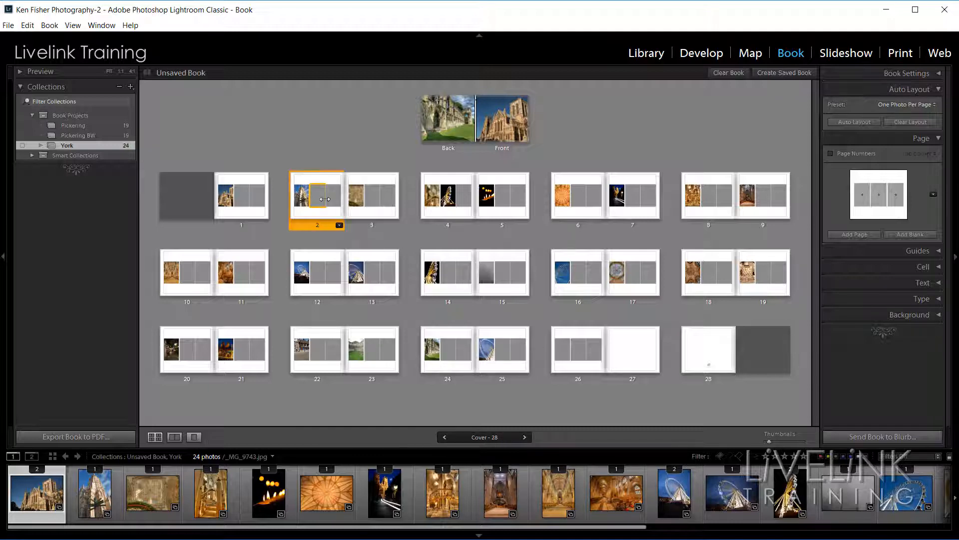
left_click(524, 437)
left_click(525, 437)
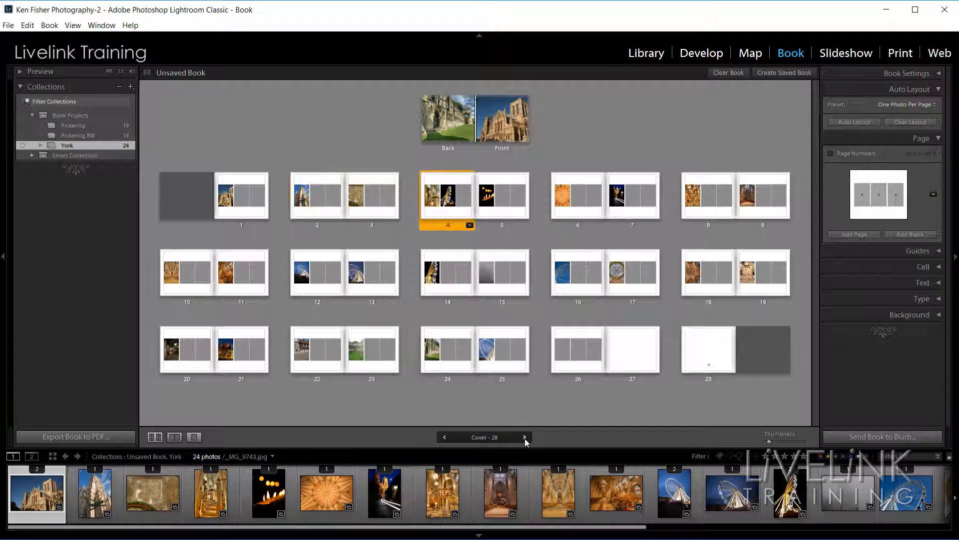
left_click(524, 438)
left_click(525, 437)
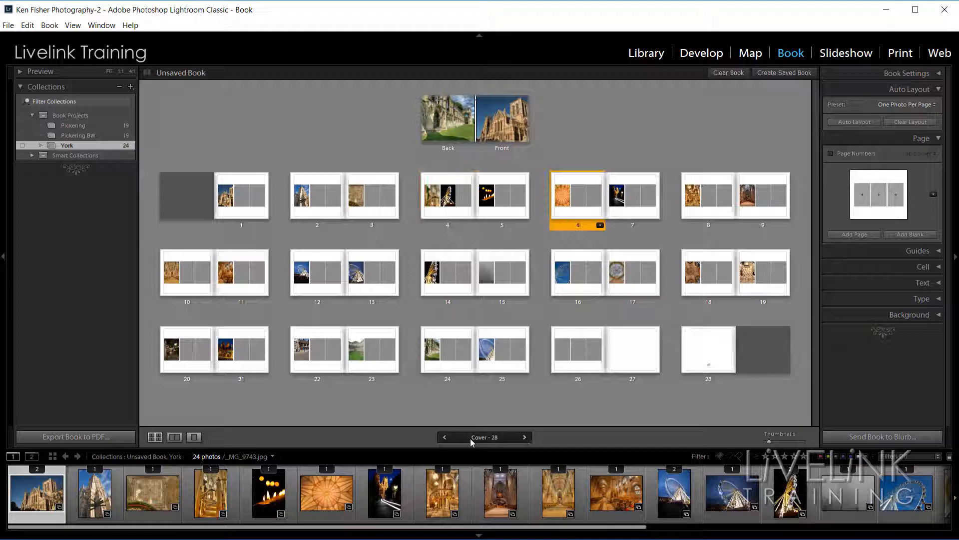
left_click(443, 438)
left_click(443, 437)
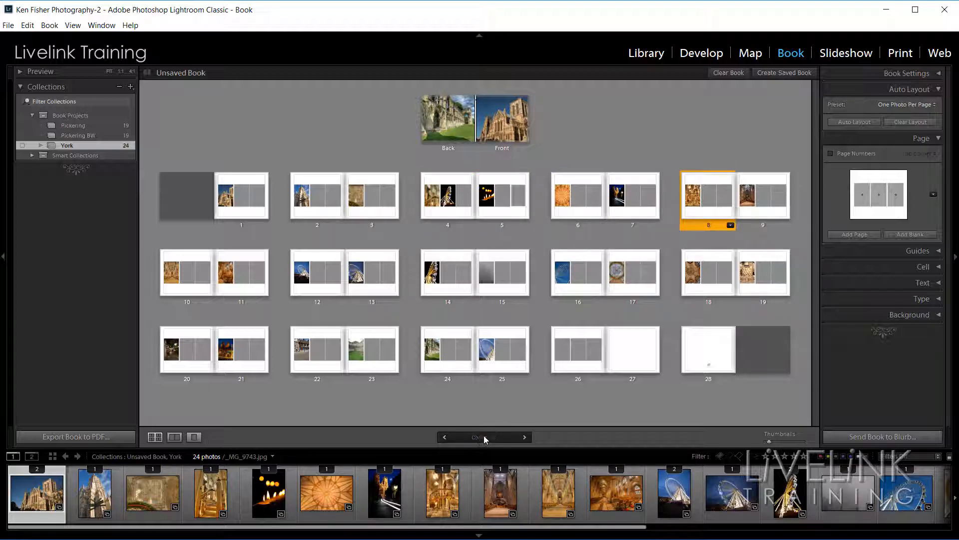
Jump straight to page 3 with Go To Page.
left_click(483, 437)
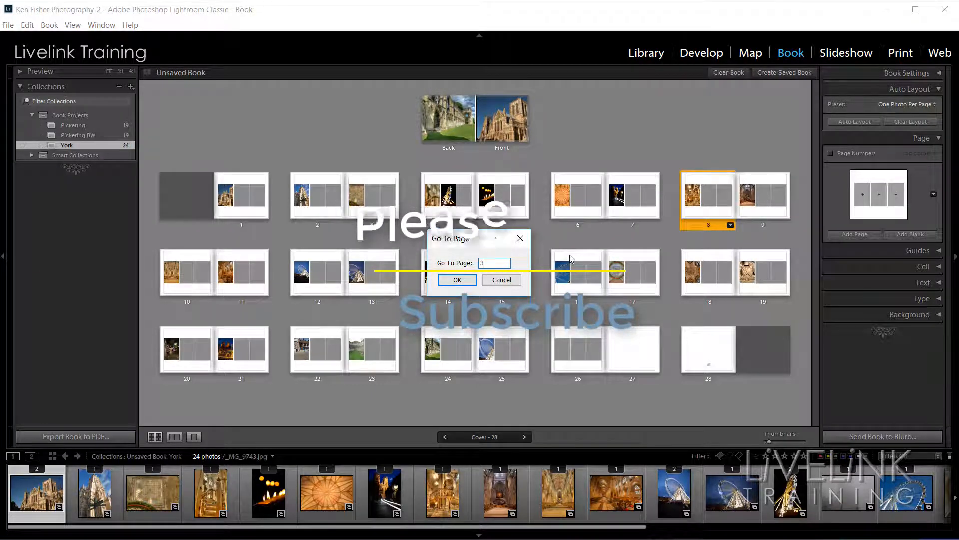
type("3")
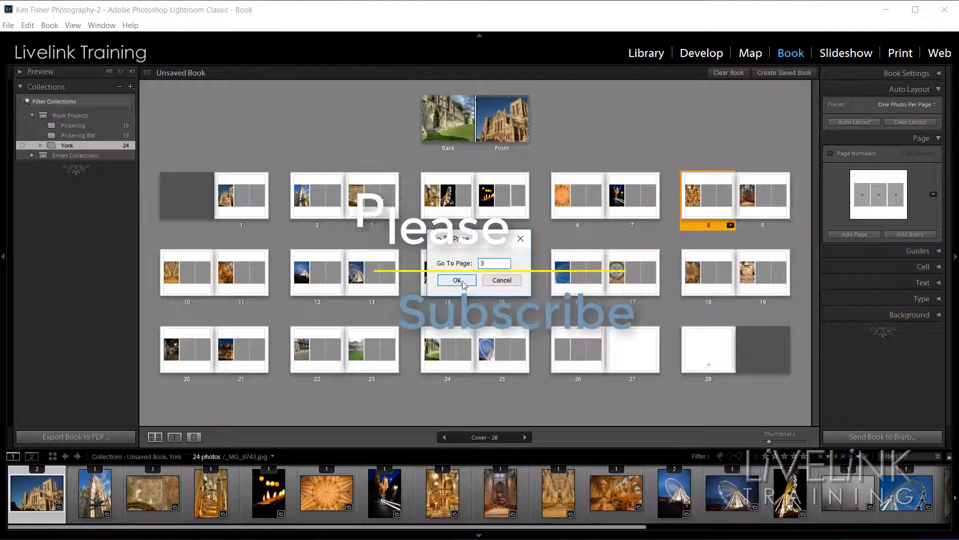
left_click(454, 283)
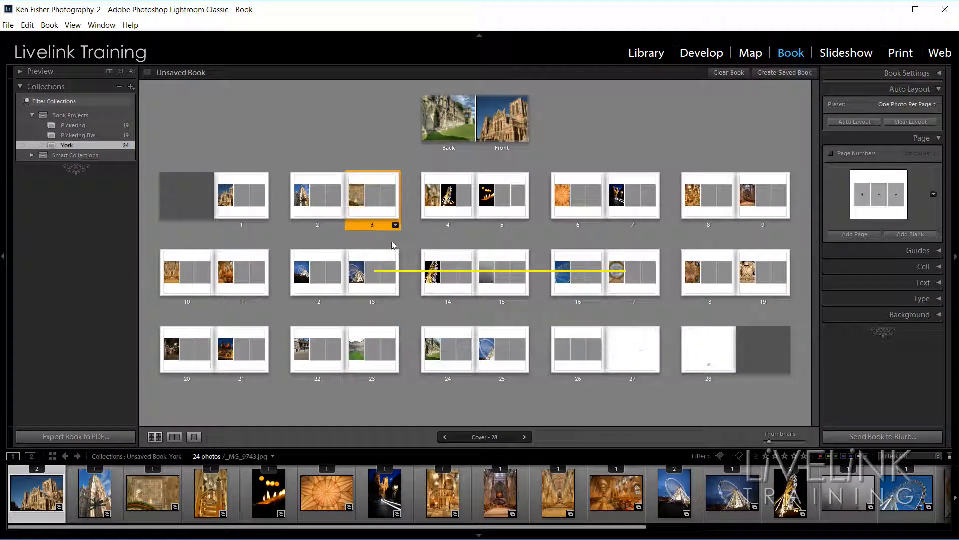